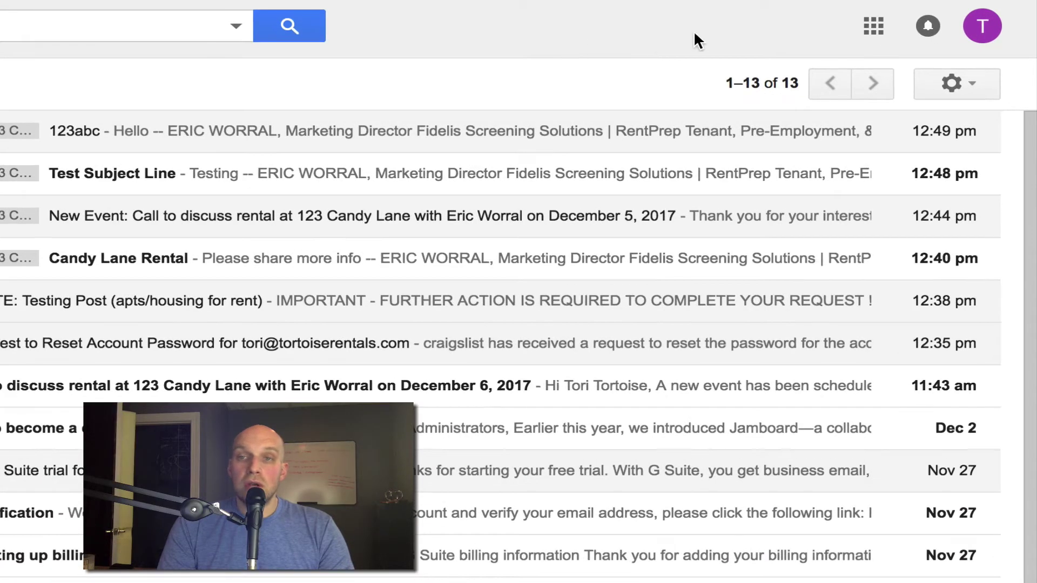
- Go from the apps grid to Google Admin's Users list and open the domain's only user
{"action": "left_click", "coordinate": [876, 30]}
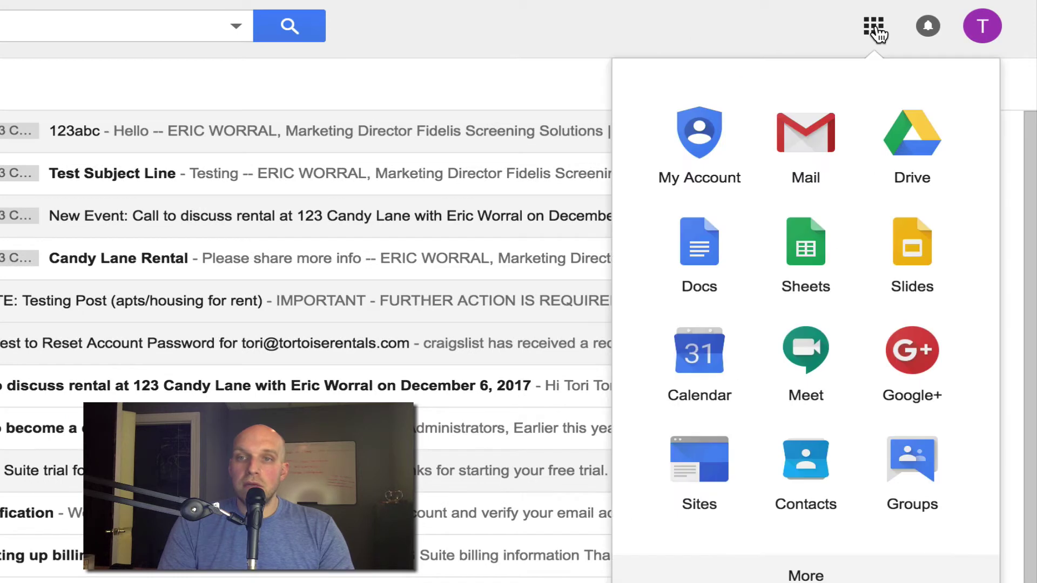
{"action": "scroll", "coordinate": [880, 429], "scroll_direction": "down", "scroll_amount": 4}
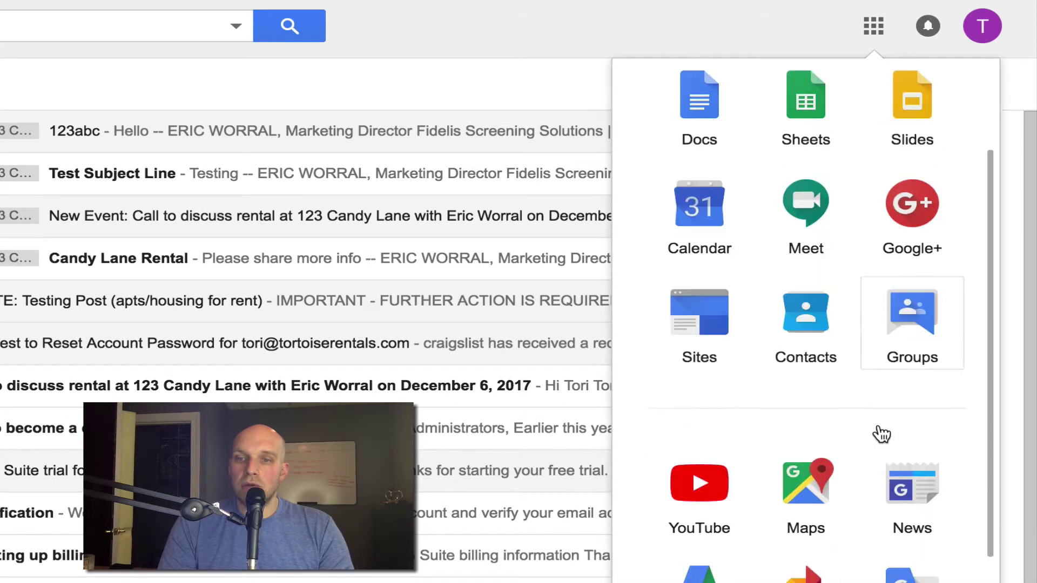
{"action": "scroll", "coordinate": [878, 434], "scroll_direction": "down", "scroll_amount": 3}
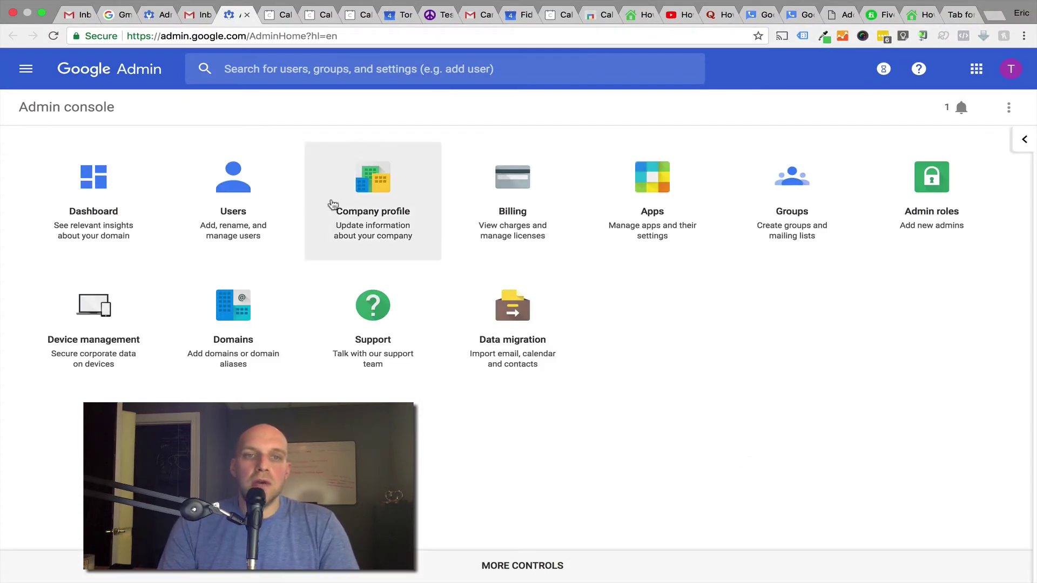
{"action": "left_click", "coordinate": [234, 202]}
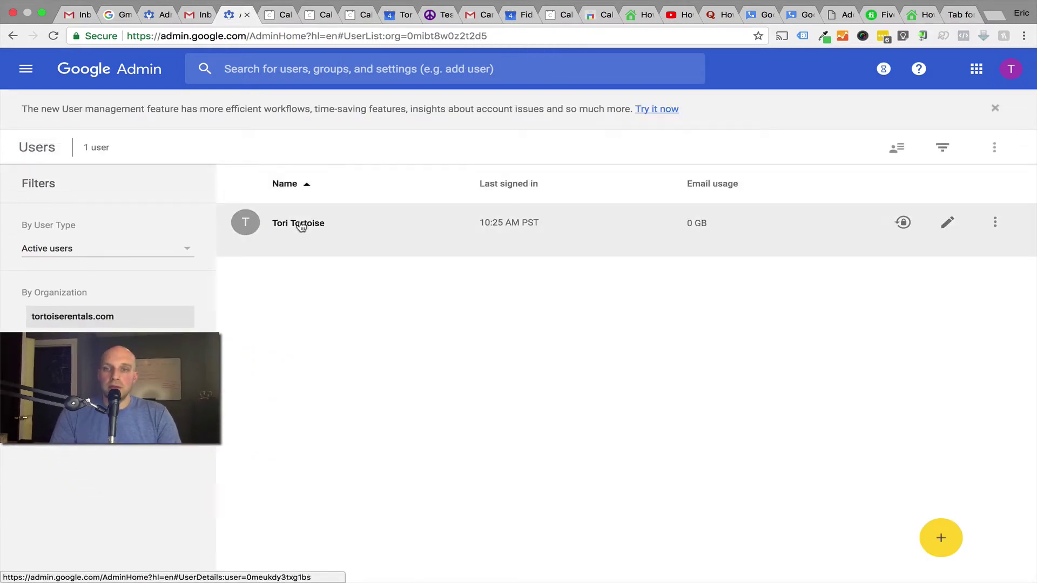
{"action": "left_click", "coordinate": [301, 224]}
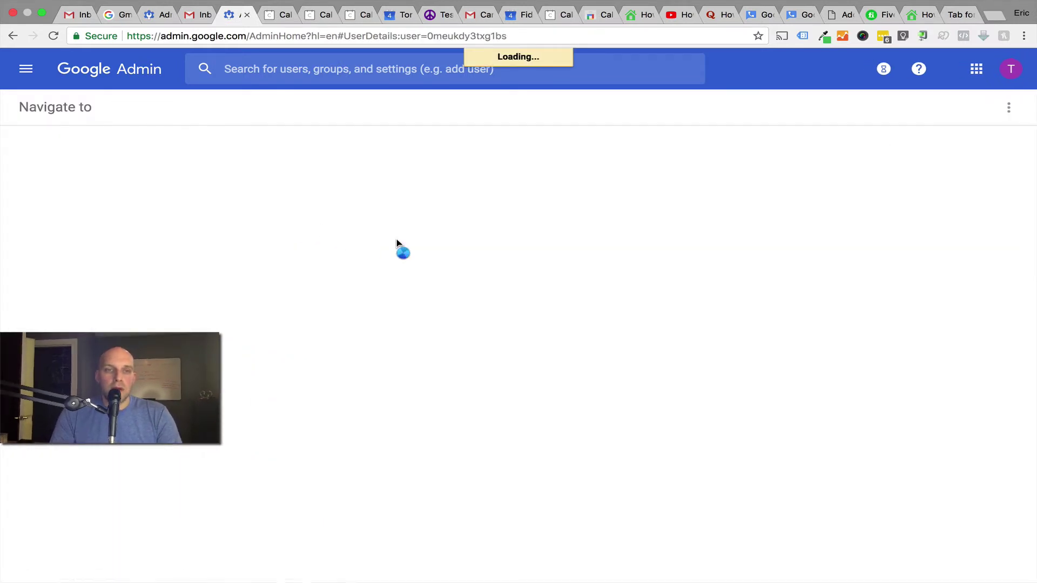
{"action": "scroll", "coordinate": [429, 378], "scroll_direction": "down", "scroll_amount": 3}
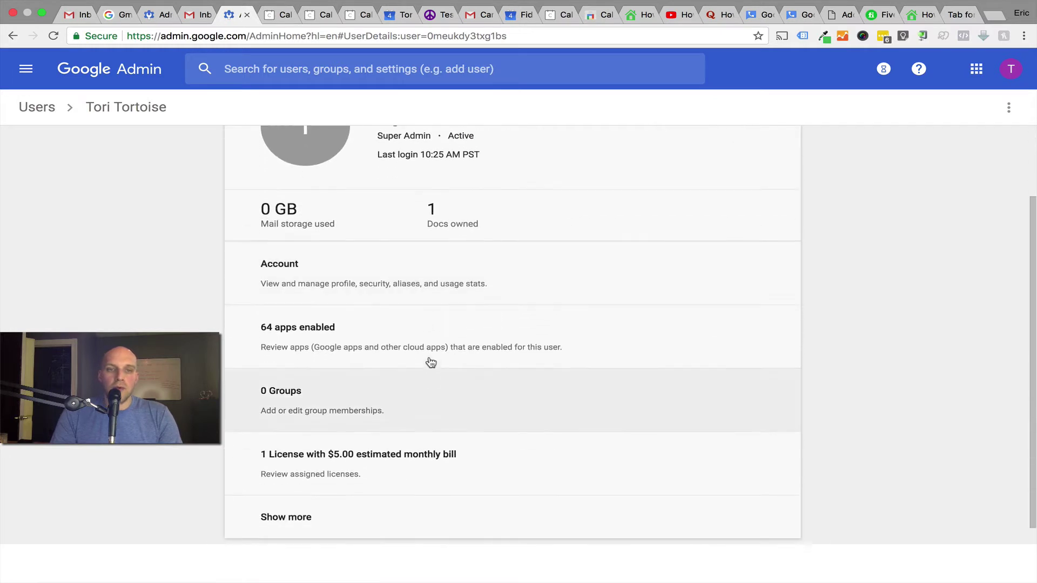
{"action": "left_click", "coordinate": [371, 276]}
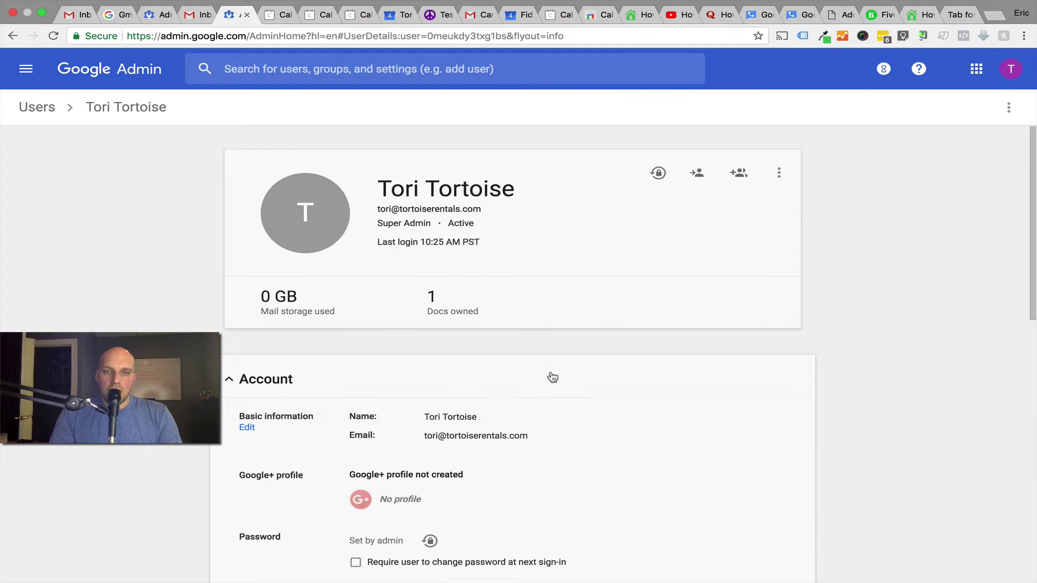
{"action": "scroll", "coordinate": [553, 408], "scroll_direction": "down", "scroll_amount": 5}
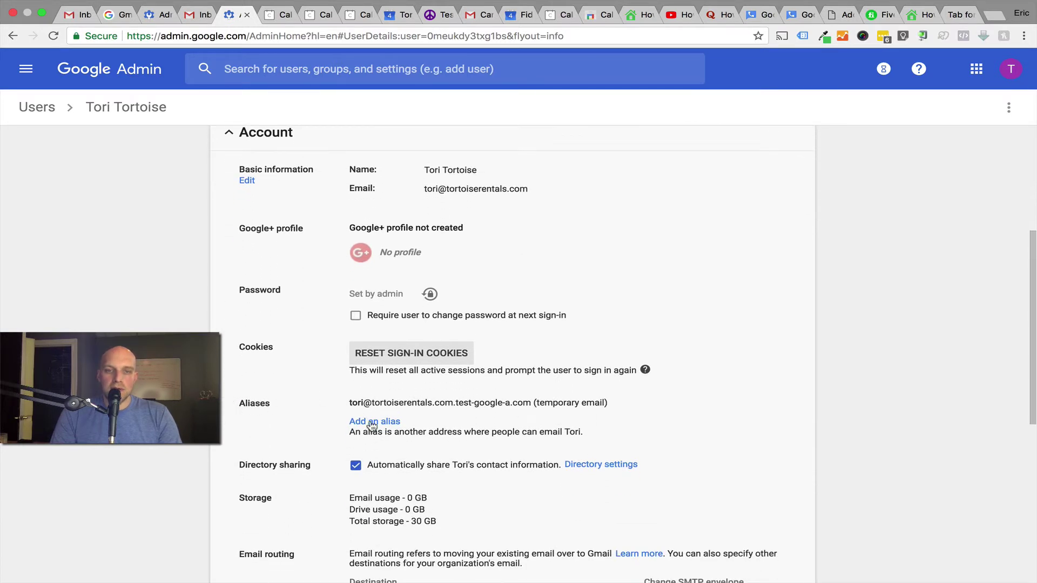
{"action": "left_click", "coordinate": [373, 423]}
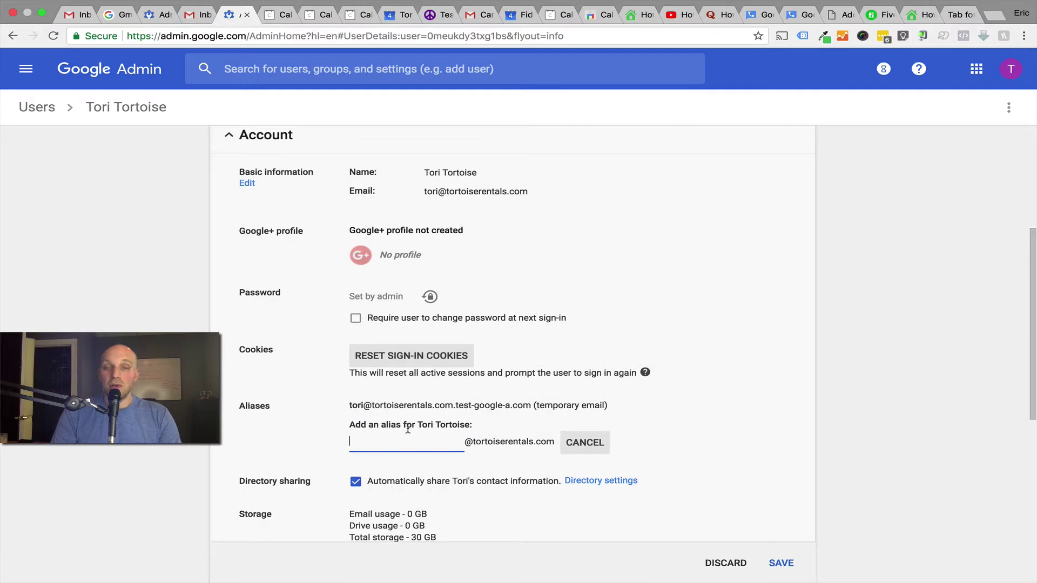
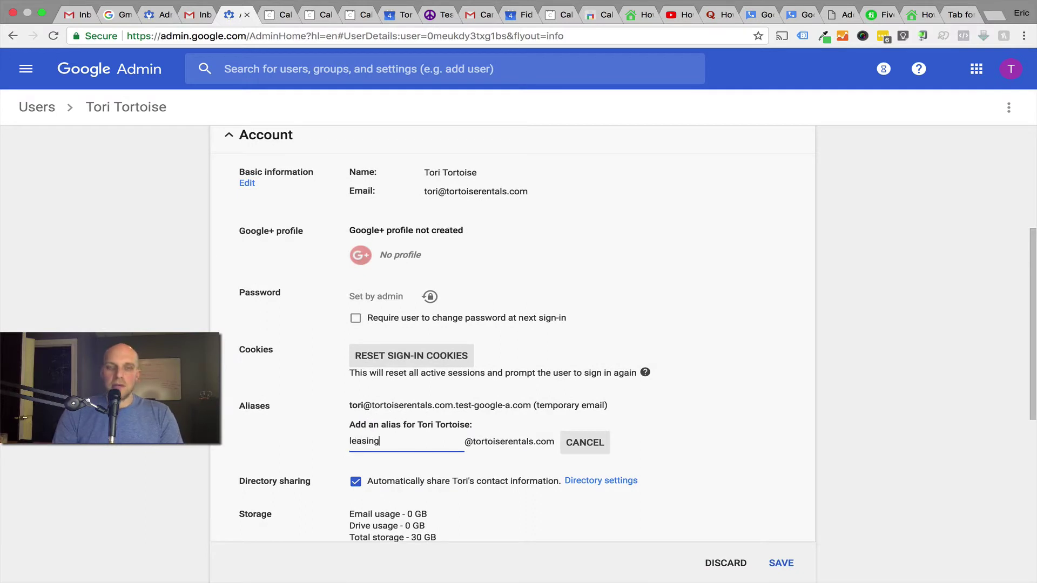
{"action": "scroll", "coordinate": [520, 448], "scroll_direction": "down", "scroll_amount": 1}
{"action": "left_click", "coordinate": [519, 448]}
{"action": "scroll", "coordinate": [751, 472], "scroll_direction": "down", "scroll_amount": 1}
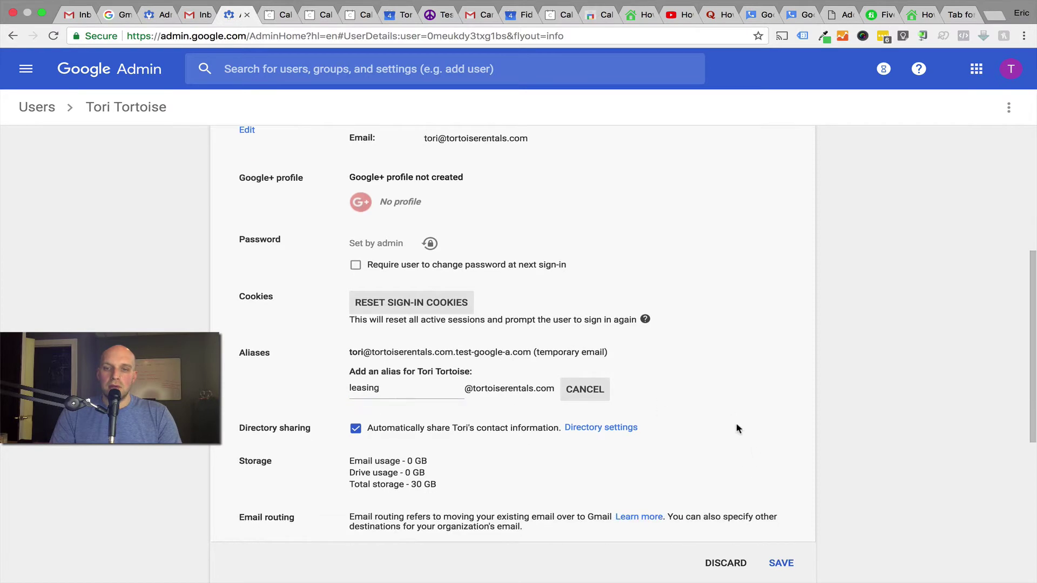
{"action": "left_click", "coordinate": [780, 564]}
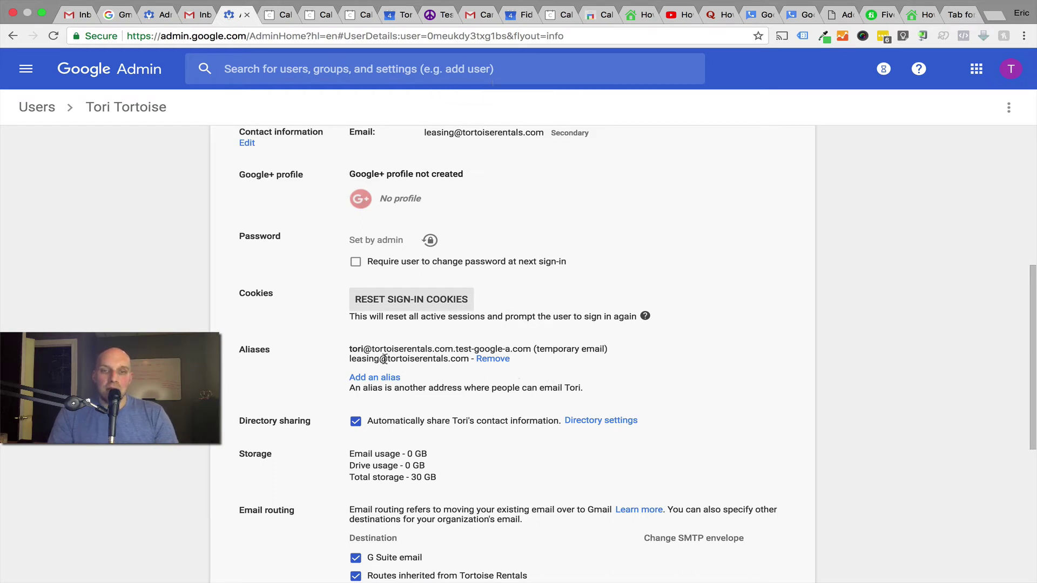
{"action": "scroll", "coordinate": [361, 358], "scroll_direction": "down", "scroll_amount": 1}
{"action": "left_click_drag", "start_coordinate": [349, 358], "coordinate": [468, 357]}
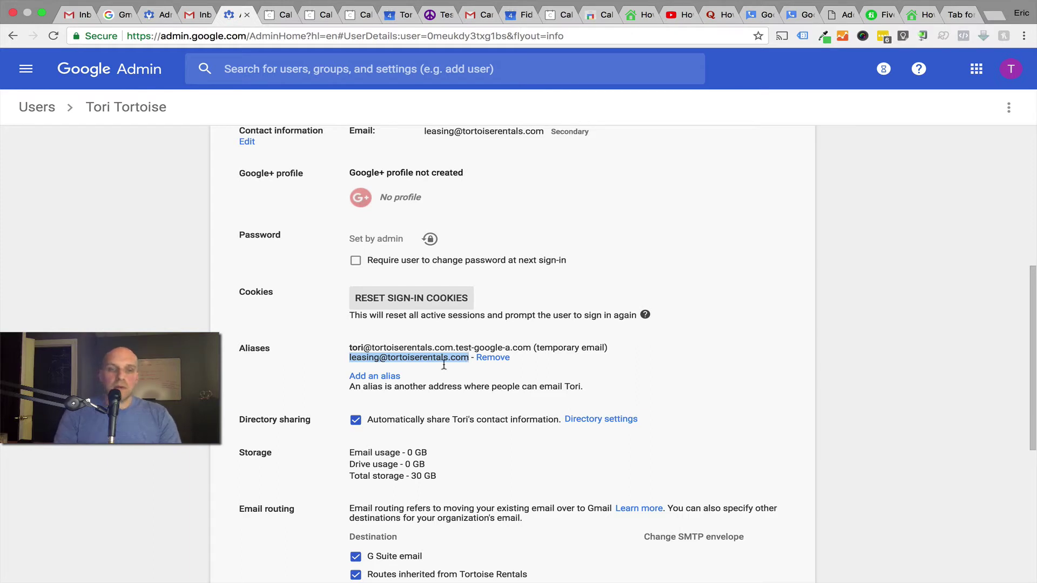
{"action": "left_click", "coordinate": [361, 377]}
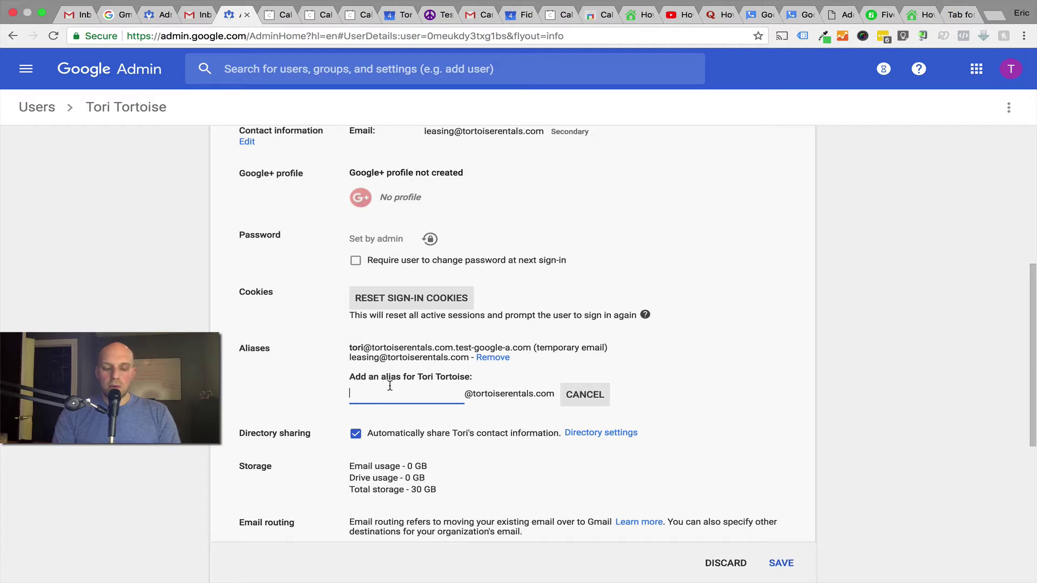
{"action": "type", "text": "t"}
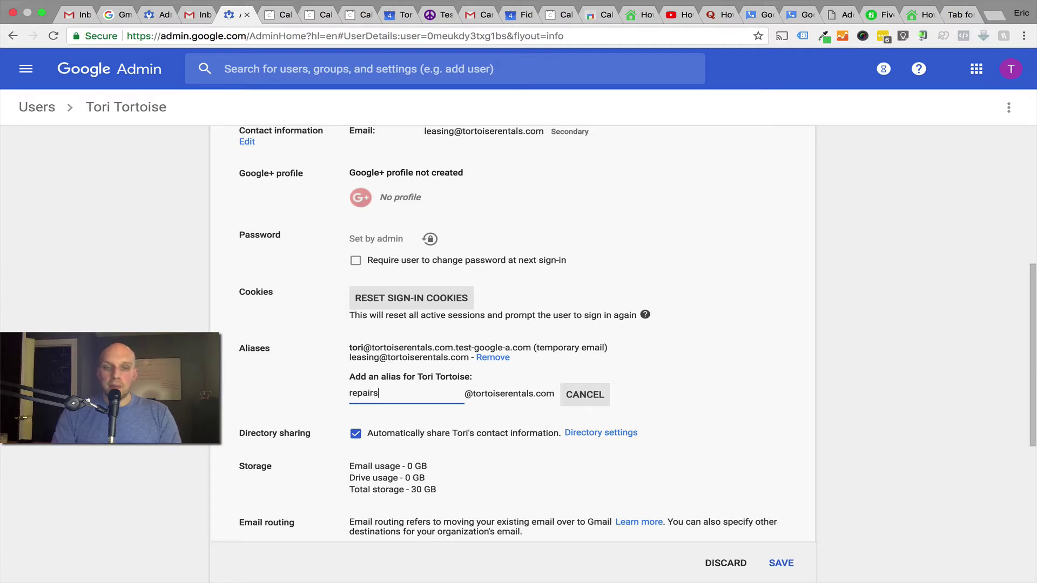
{"action": "left_click", "coordinate": [726, 417]}
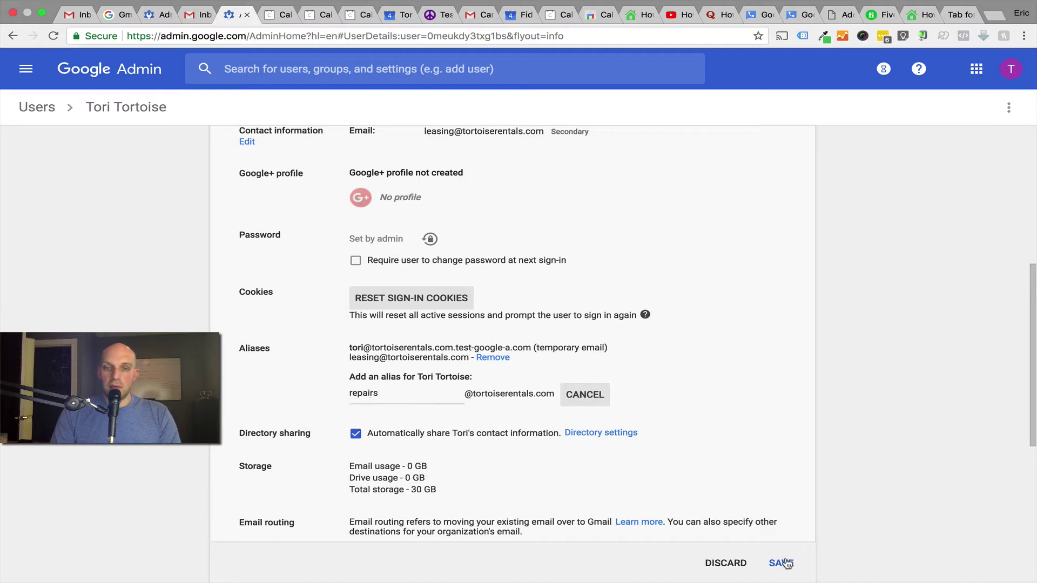
{"action": "left_click", "coordinate": [783, 564]}
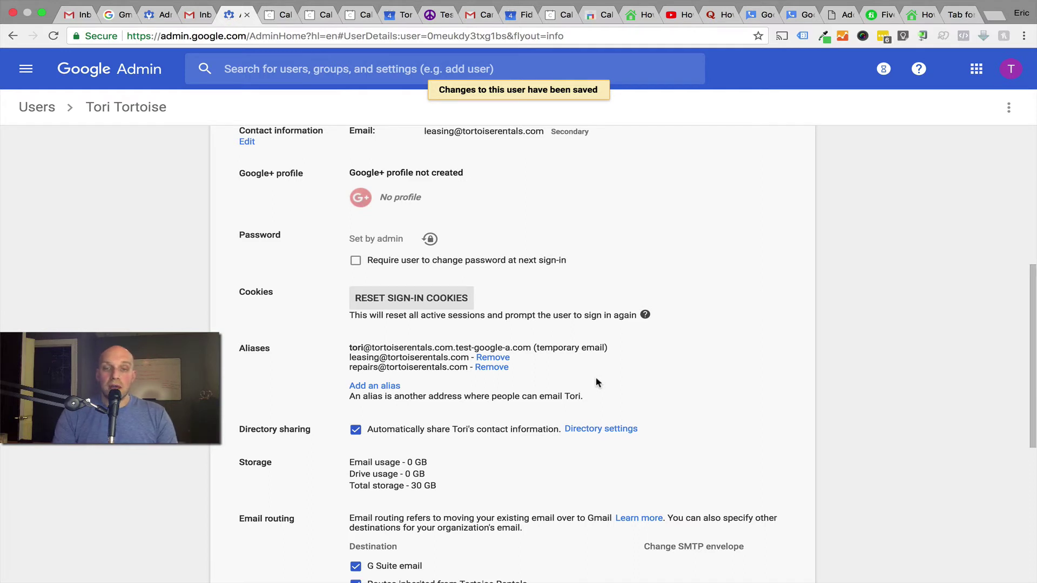
{"action": "scroll", "coordinate": [598, 377], "scroll_direction": "down", "scroll_amount": 5}
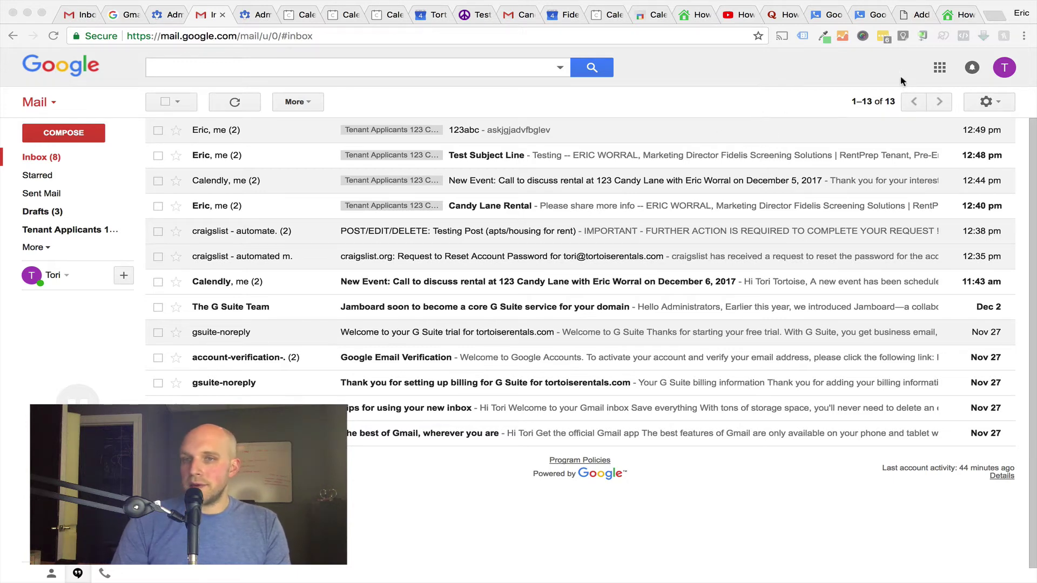
- Open the Accounts page of Gmail's full settings
{"action": "left_click", "coordinate": [989, 102]}
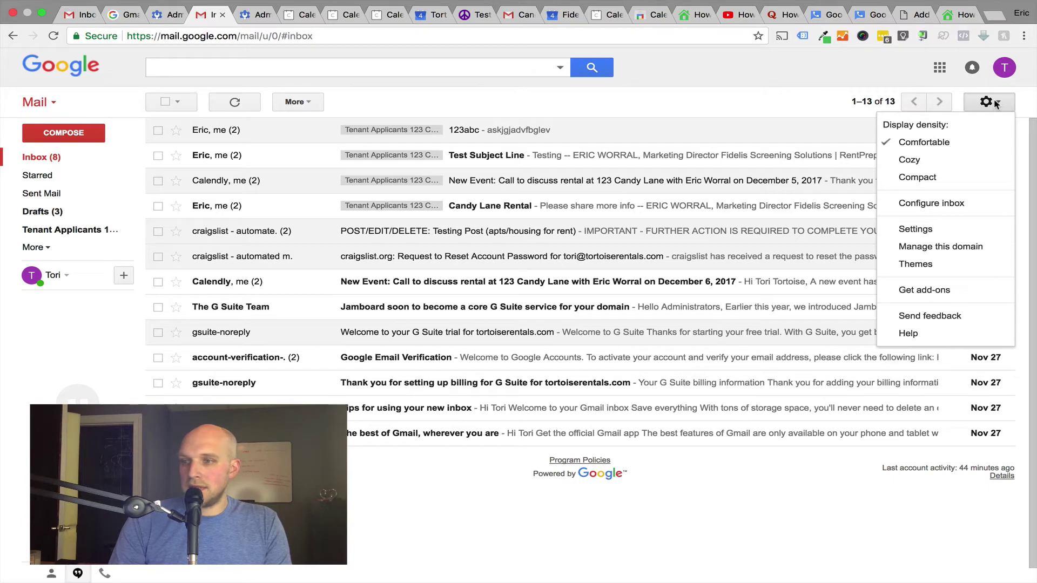
{"action": "left_click", "coordinate": [947, 231]}
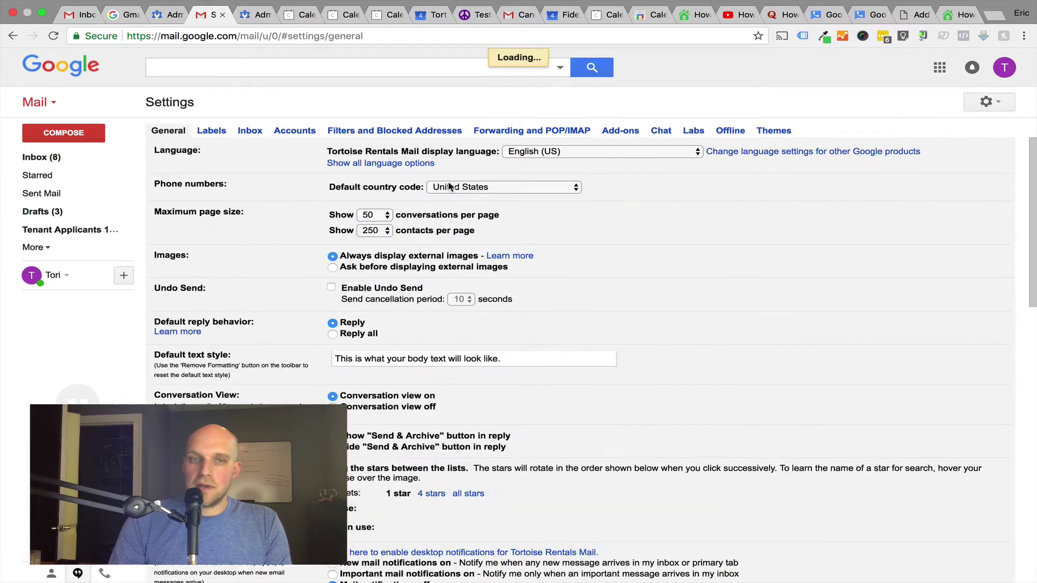
{"action": "left_click", "coordinate": [302, 132]}
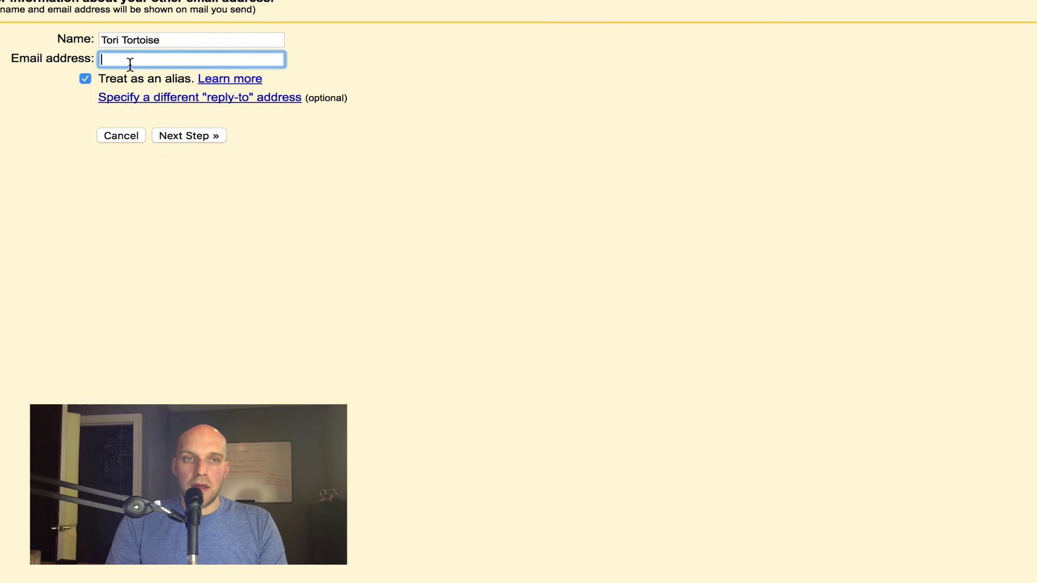
{"action": "left_click", "coordinate": [170, 41]}
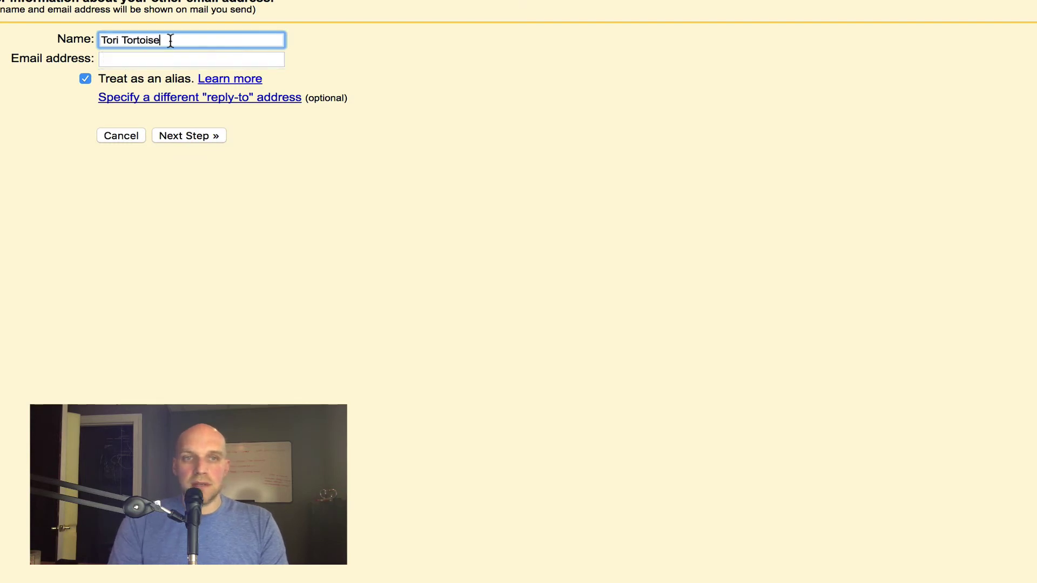
{"action": "key", "text": "alt+shift+Left"}
{"action": "key", "text": "alt+shift+Left"}
{"action": "type", "text": "Leasing Email"}
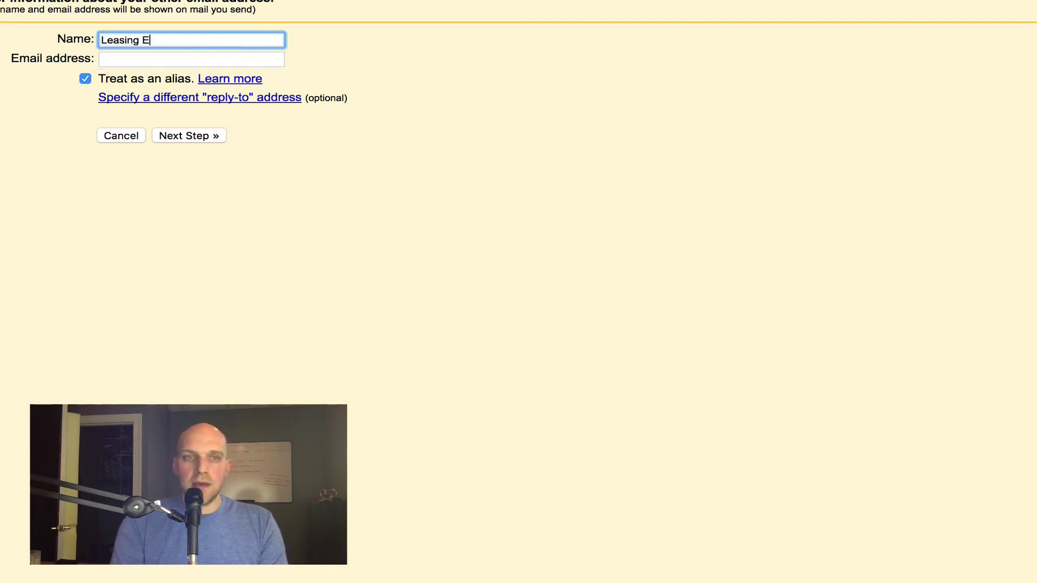
{"action": "left_click", "coordinate": [152, 59]}
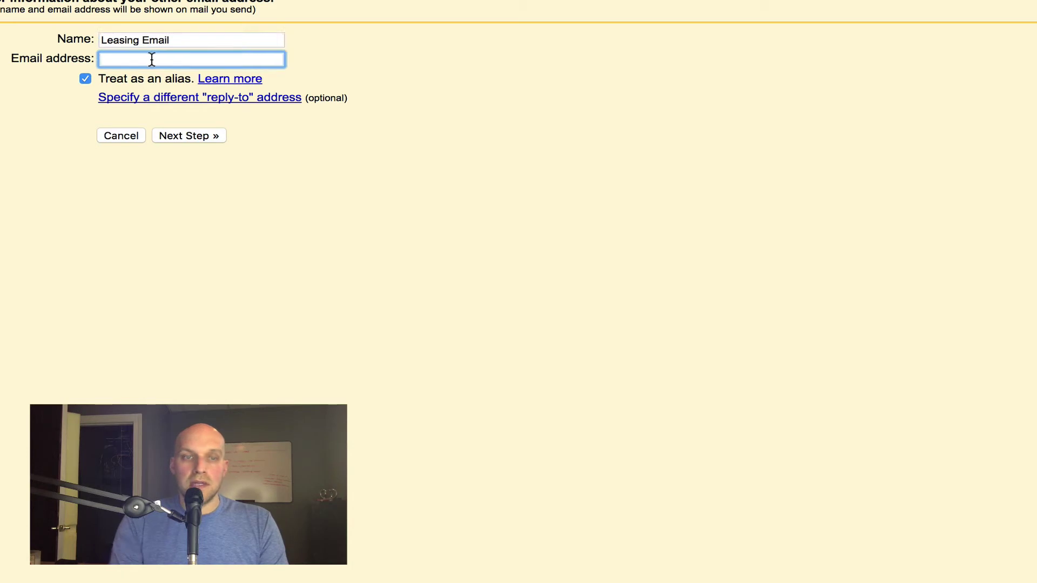
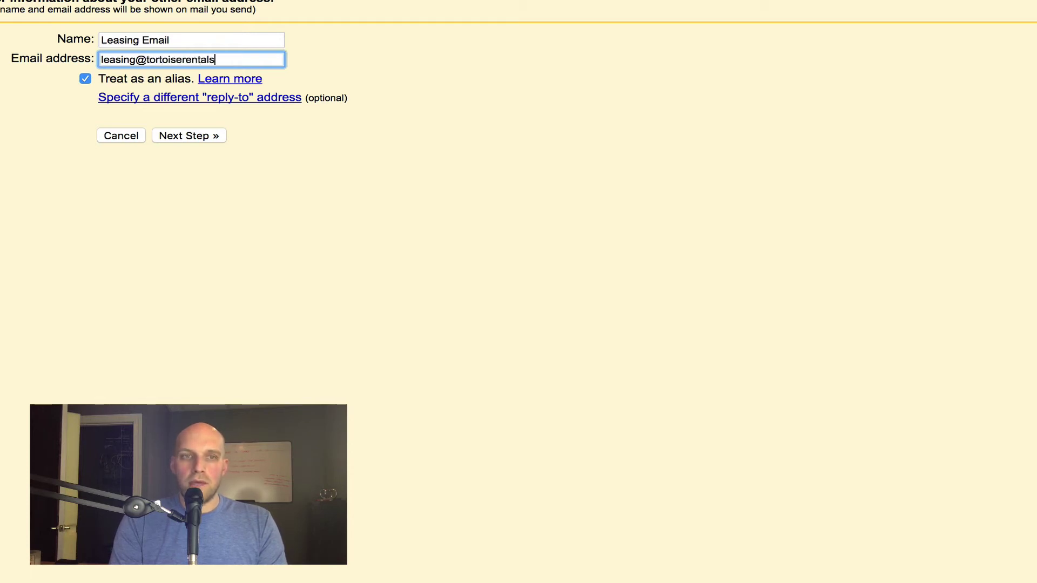
{"action": "left_click", "coordinate": [193, 137]}
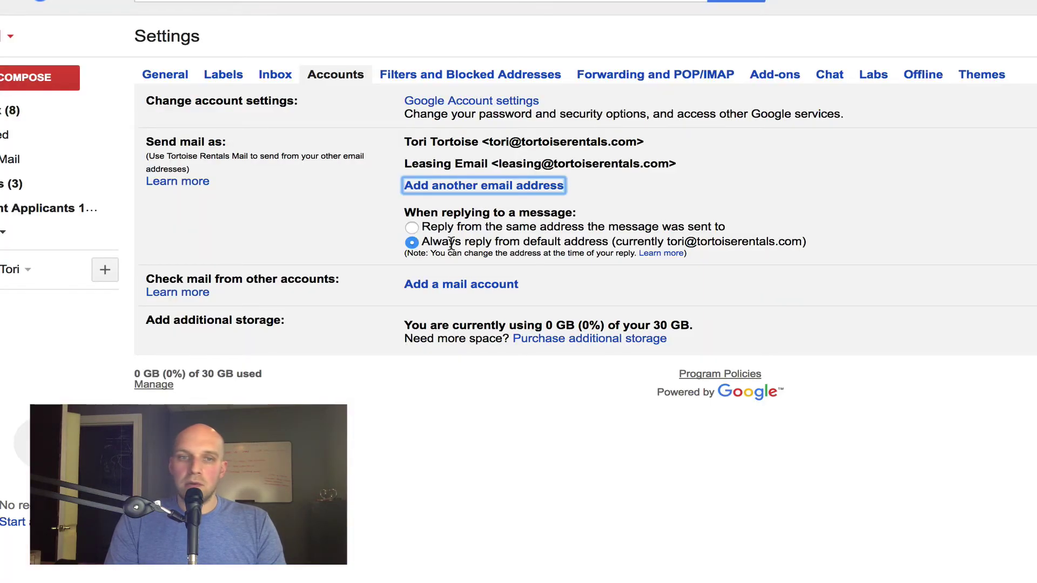
{"action": "left_click", "coordinate": [412, 227]}
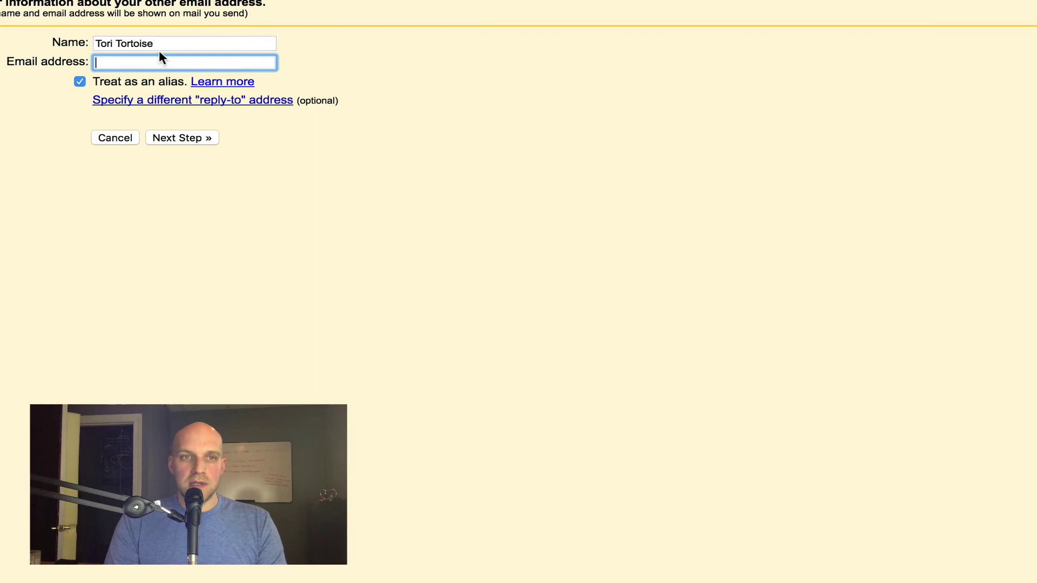
{"action": "triple_click", "coordinate": [166, 43]}
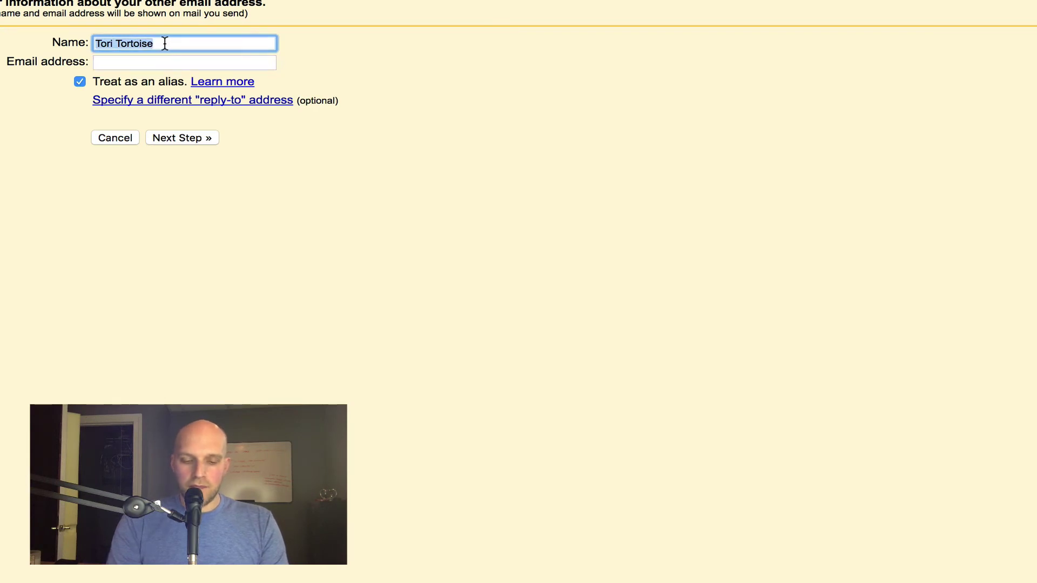
{"action": "type", "text": "Repair Requests"}
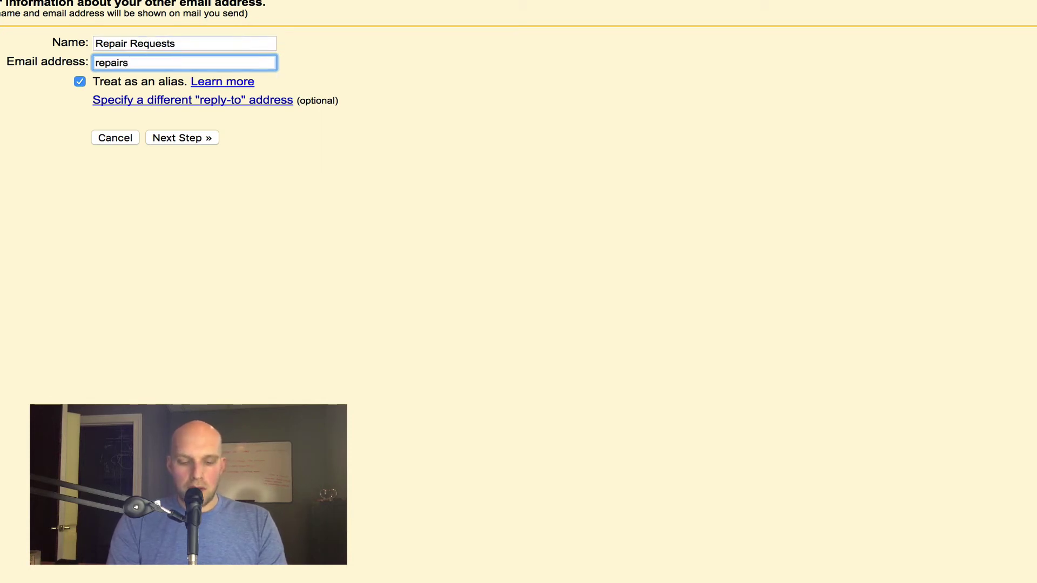
{"action": "type", "text": "@tortoiserentals.c"}
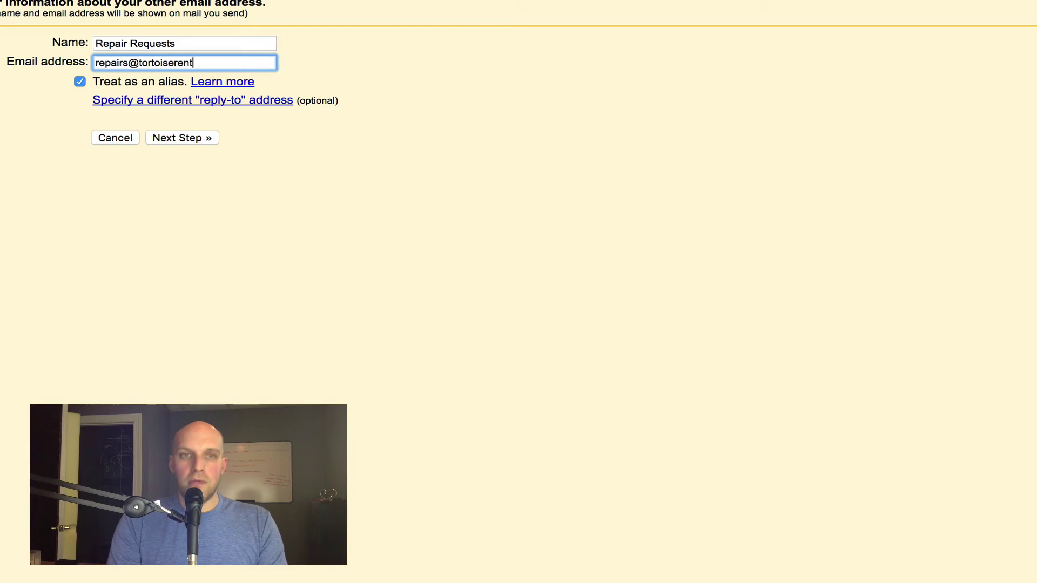
{"action": "type", "text": "om"}
{"action": "left_click", "coordinate": [174, 139]}
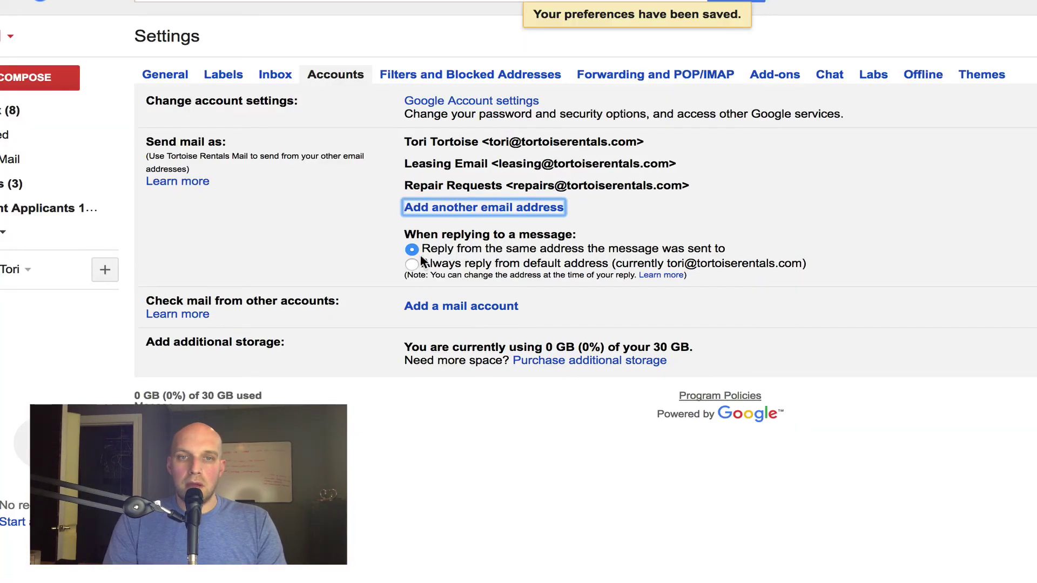
{"action": "left_click", "coordinate": [897, 240]}
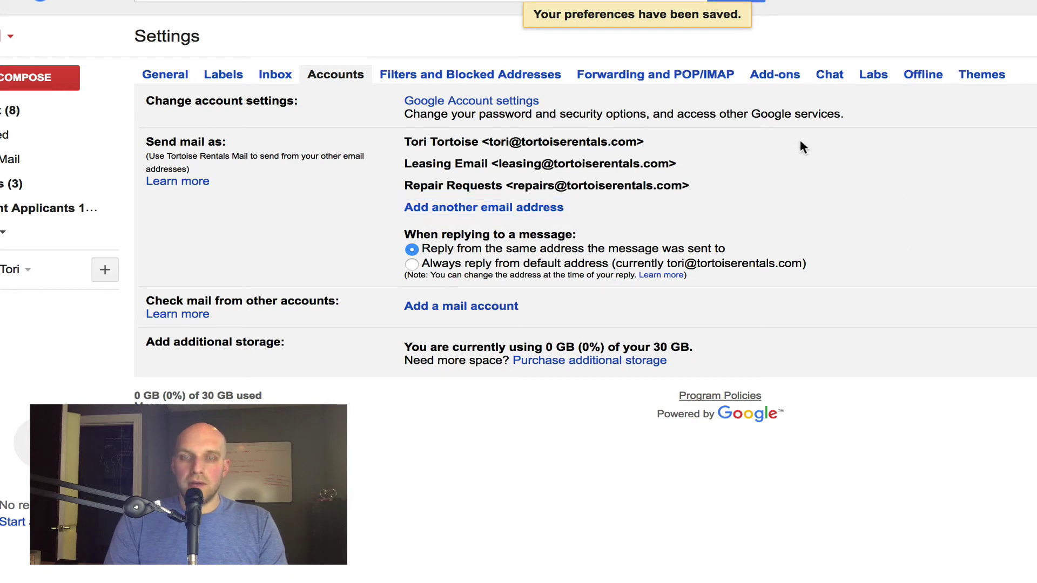
- Compose a new message with Leasing Email as the From address
{"action": "left_click", "coordinate": [68, 106]}
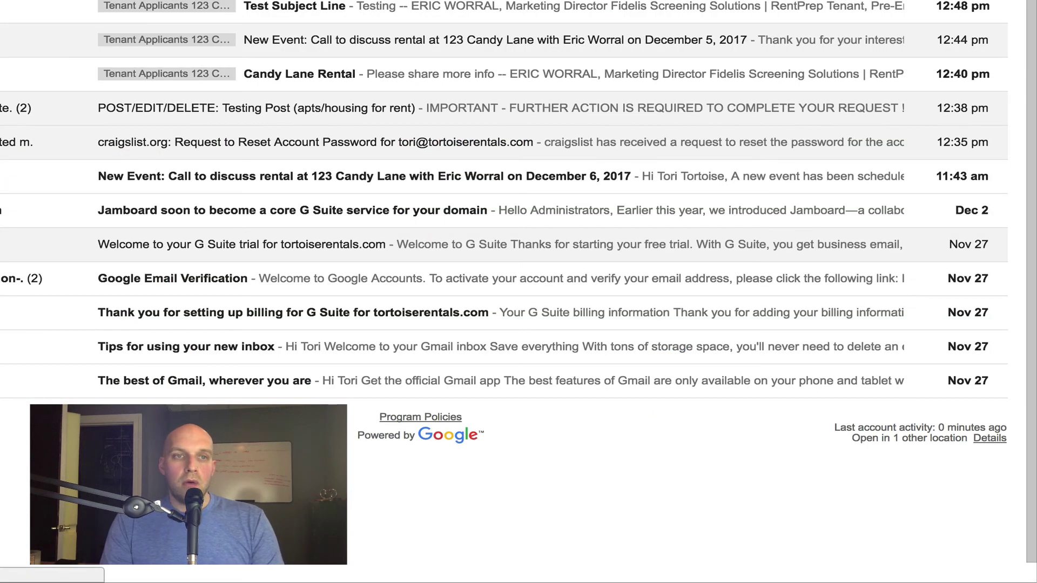
{"action": "key", "text": "c"}
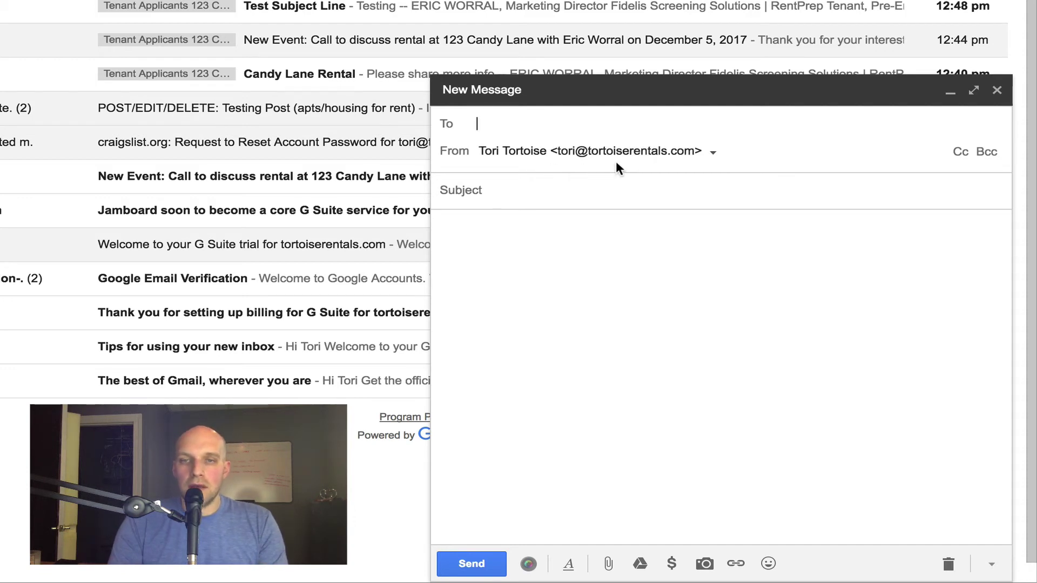
{"action": "left_click", "coordinate": [713, 153]}
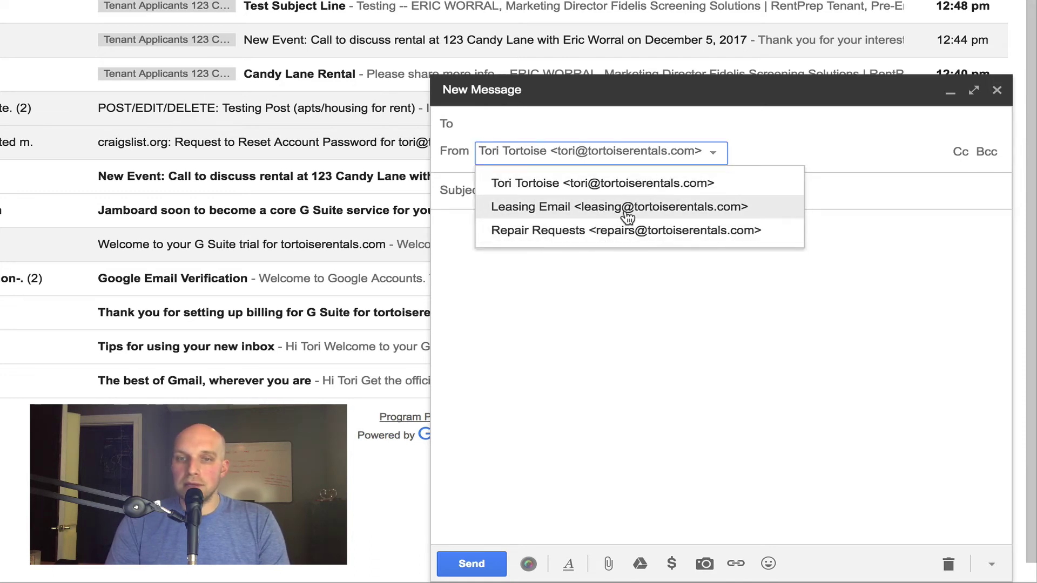
{"action": "left_click", "coordinate": [627, 211]}
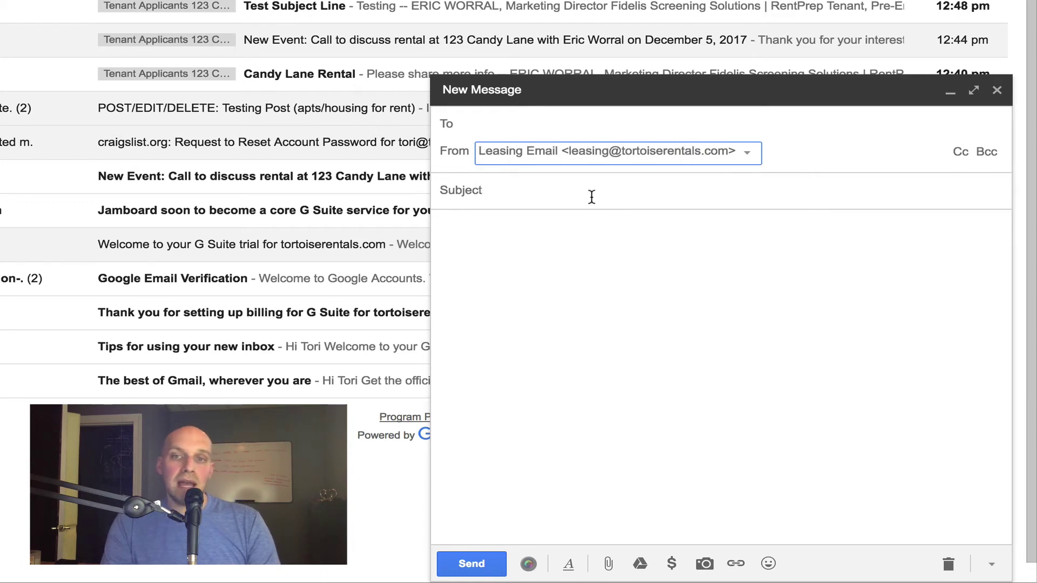
- Reopen the From dropdown to show all three sender addresses
{"action": "left_click", "coordinate": [543, 198]}
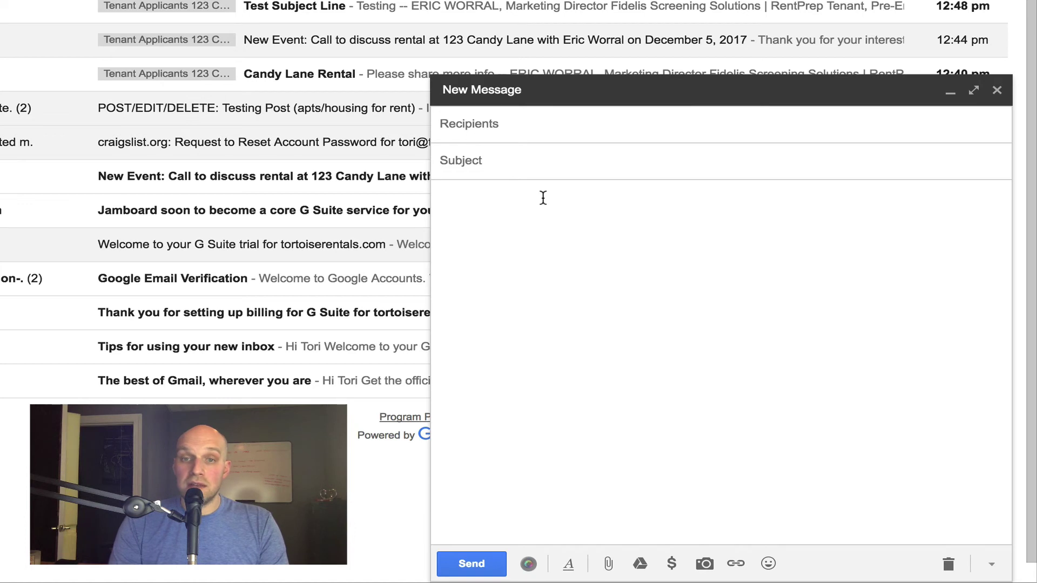
{"action": "left_click", "coordinate": [528, 136]}
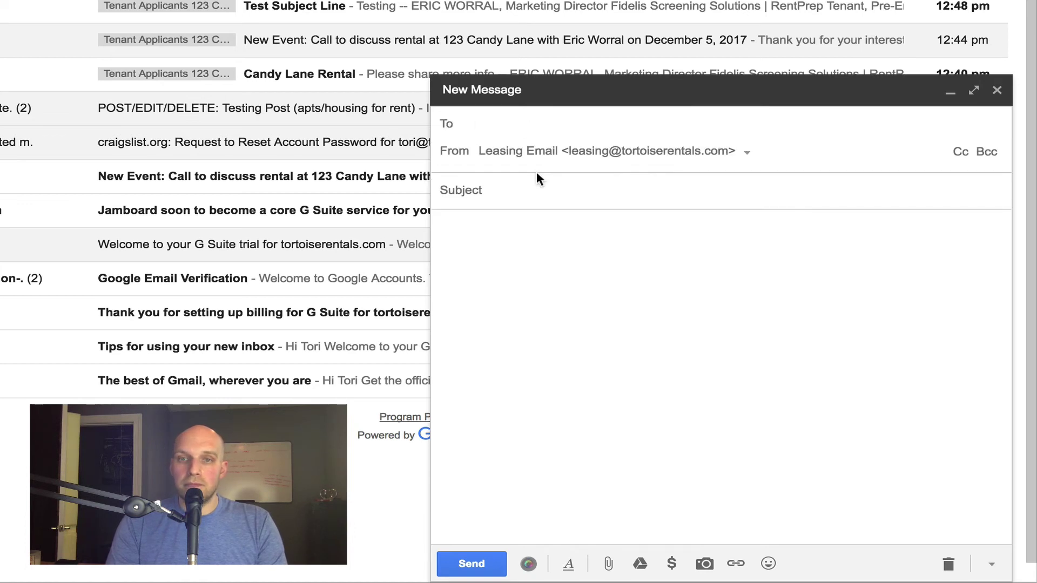
{"action": "left_click", "coordinate": [499, 186]}
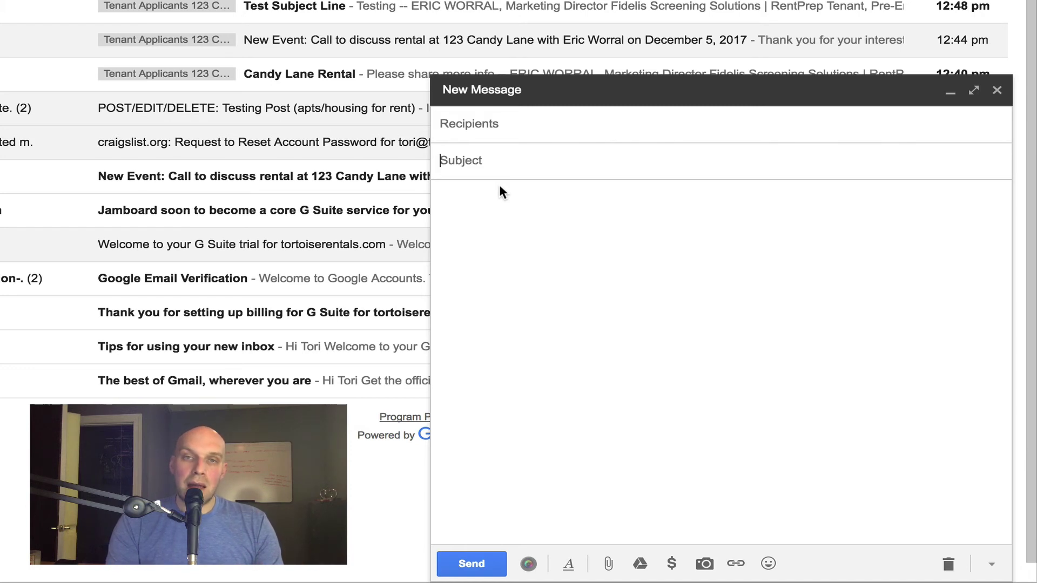
{"action": "left_click", "coordinate": [532, 124]}
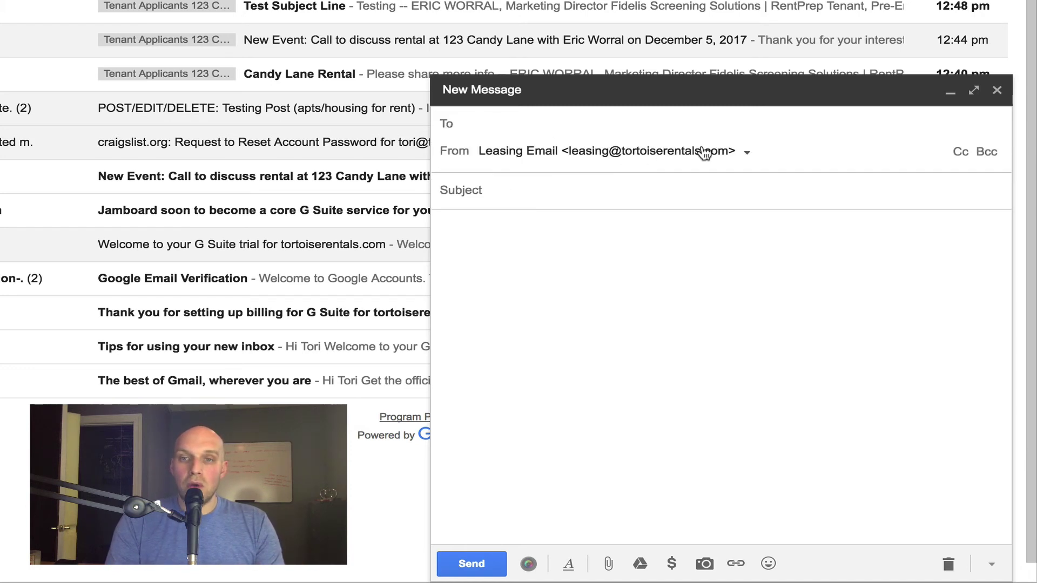
{"action": "left_click", "coordinate": [750, 152]}
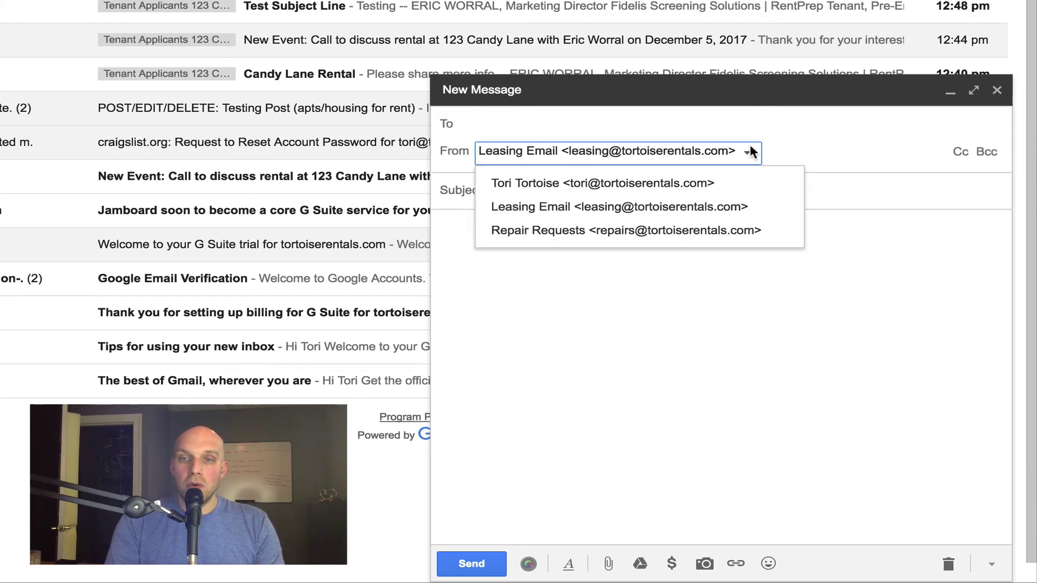
{"action": "left_click", "coordinate": [693, 216]}
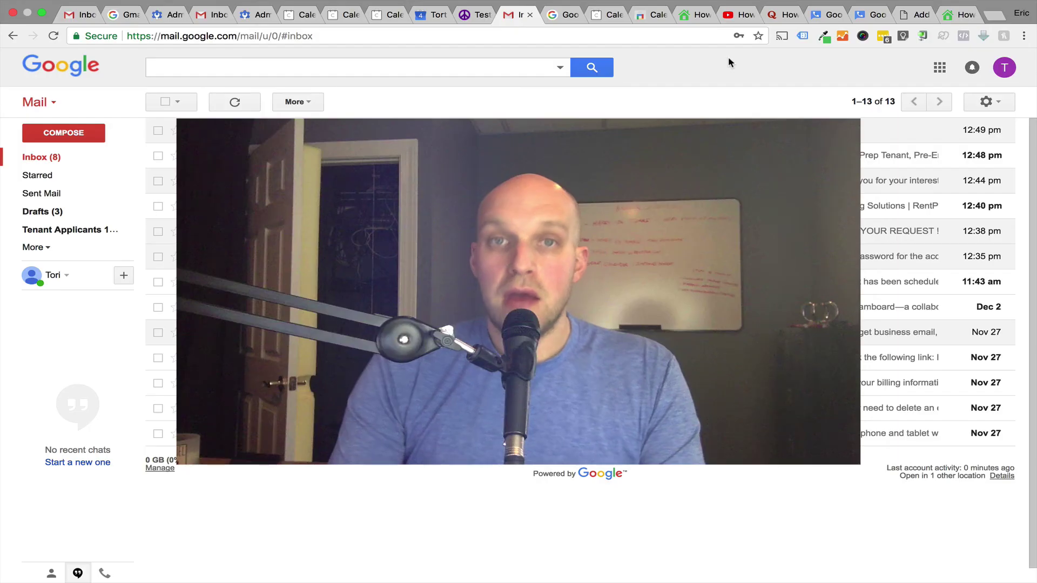